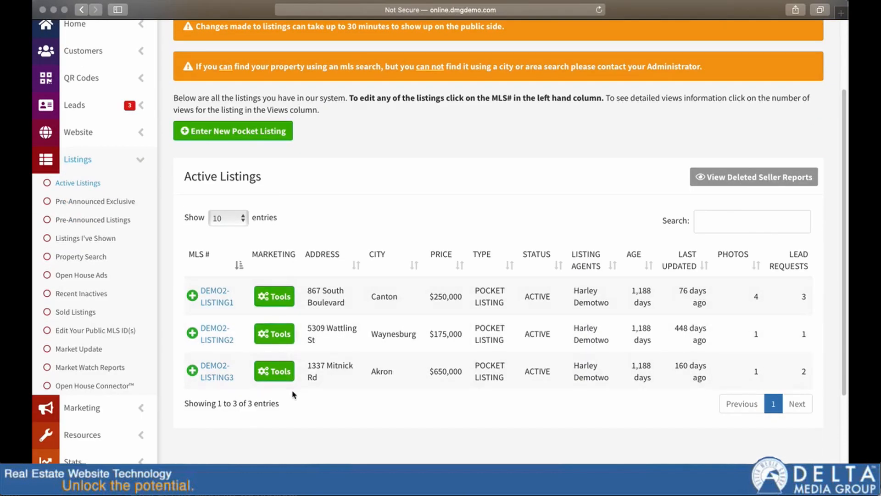
Start setting up a seller traffic report for the active Canton listing from its marketing tools.
left_click(275, 295)
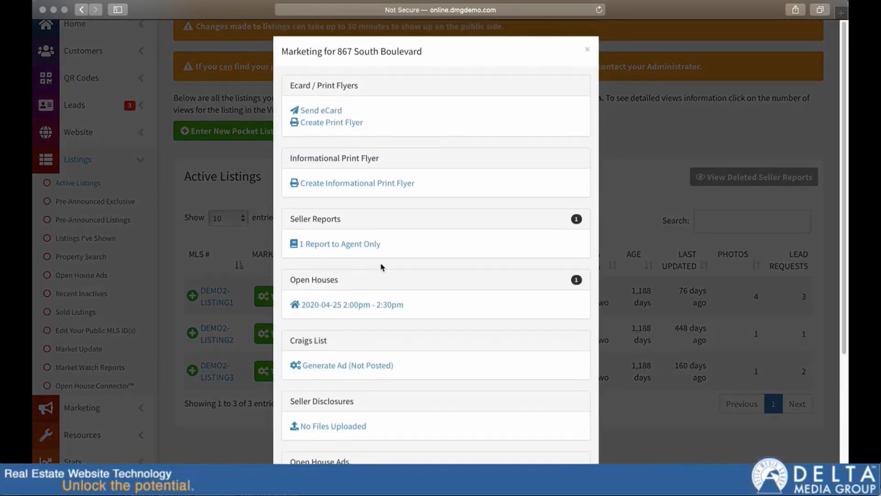
scroll(441, 277, "down", 3)
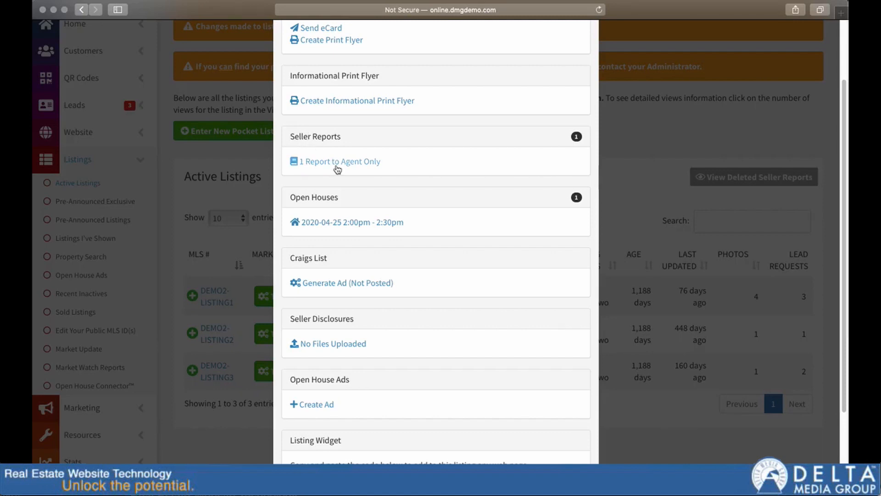
left_click(312, 165)
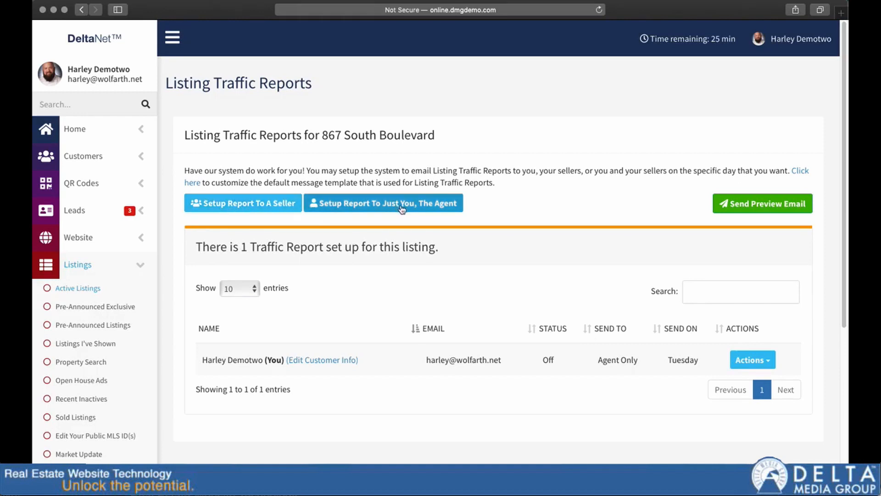
left_click(246, 206)
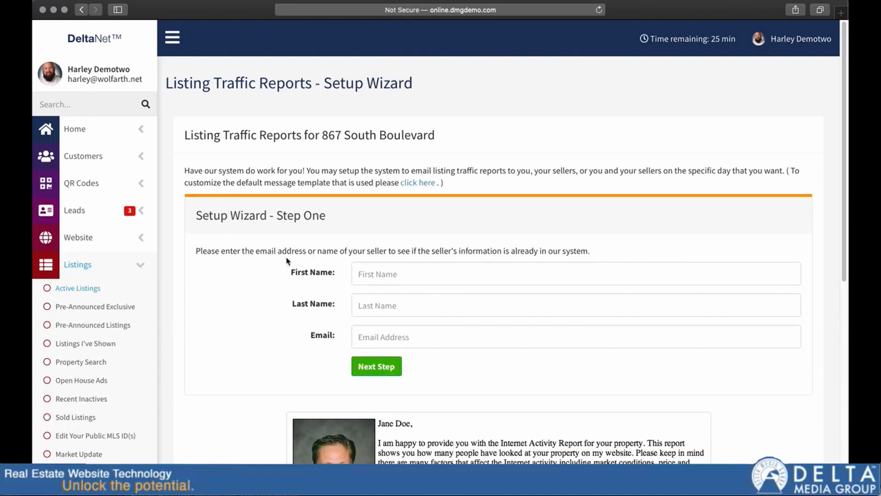
Enter the seller's first name, last name and email address in Setup Wizard Step One and submit them to look for a match.
left_click(402, 277)
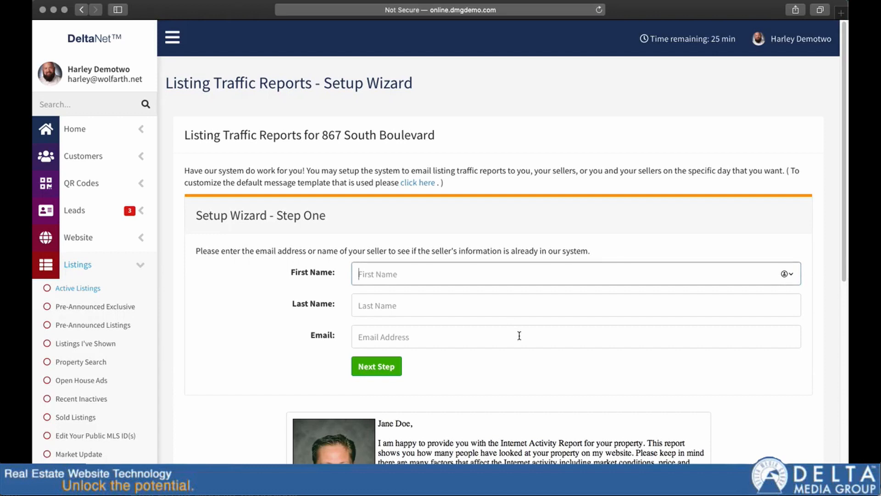
type("Seller")
key("Tab")
type("Repor")
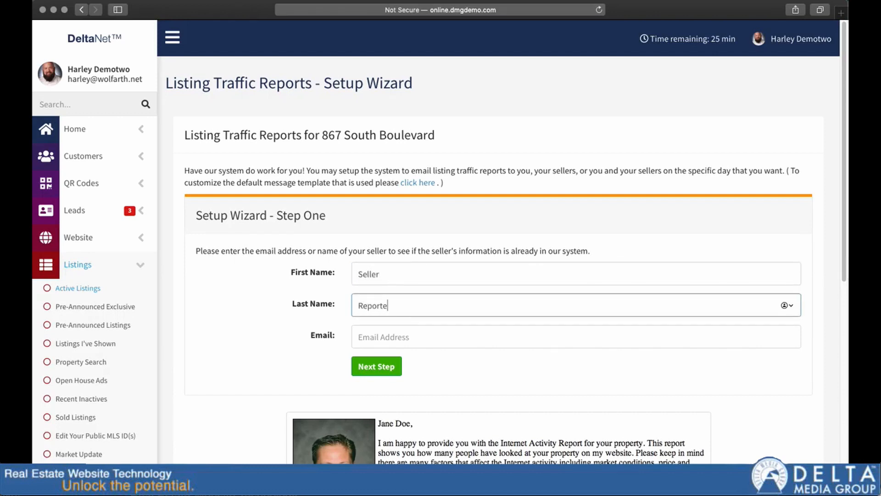
type("ttest")
key("Tab")
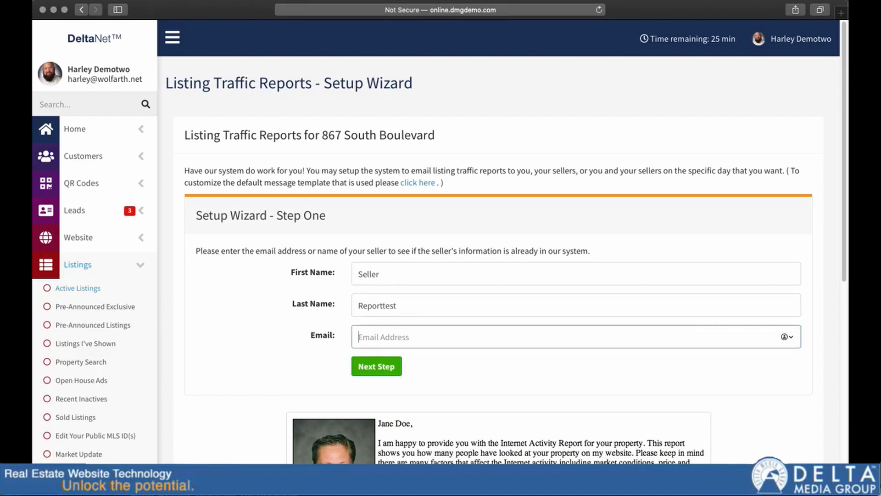
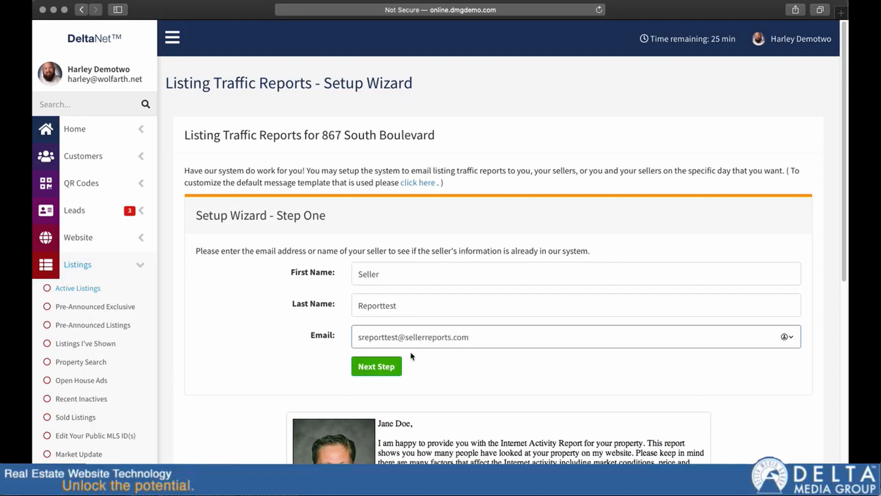
left_click(383, 367)
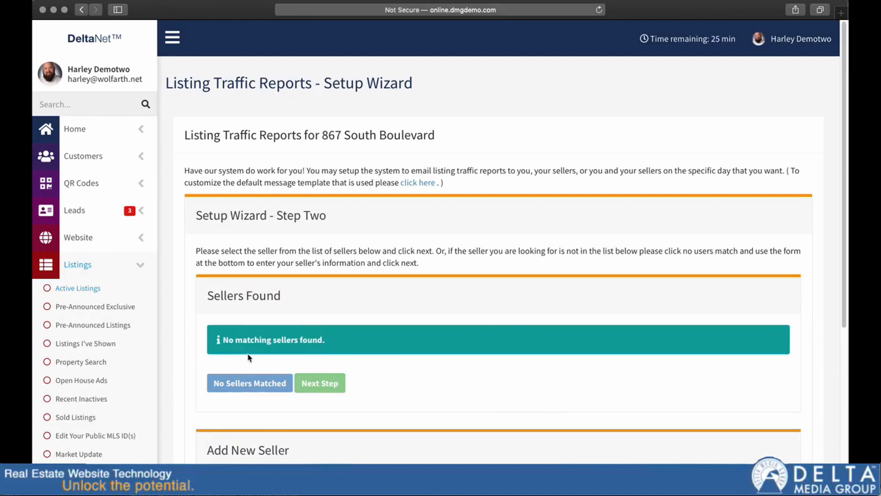
Add the seller as a new seller using the details already filled in.
scroll(244, 354, "down", 1)
scroll(244, 353, "down", 5)
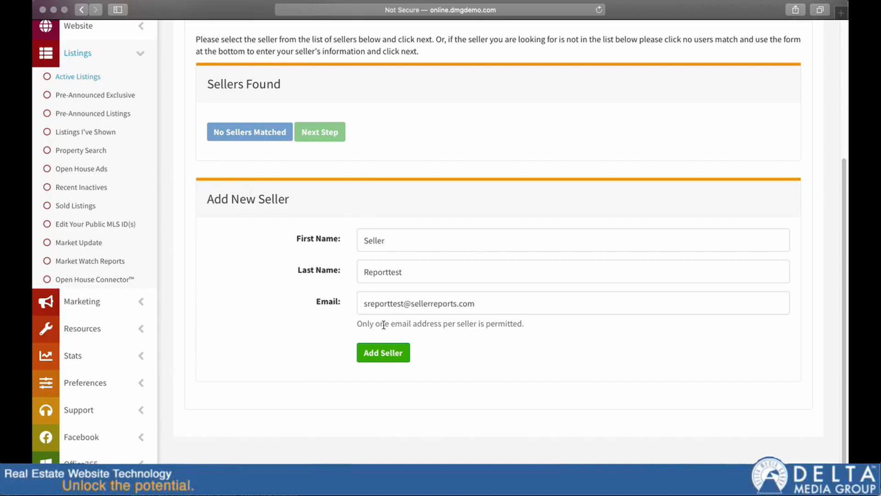
left_click(380, 355)
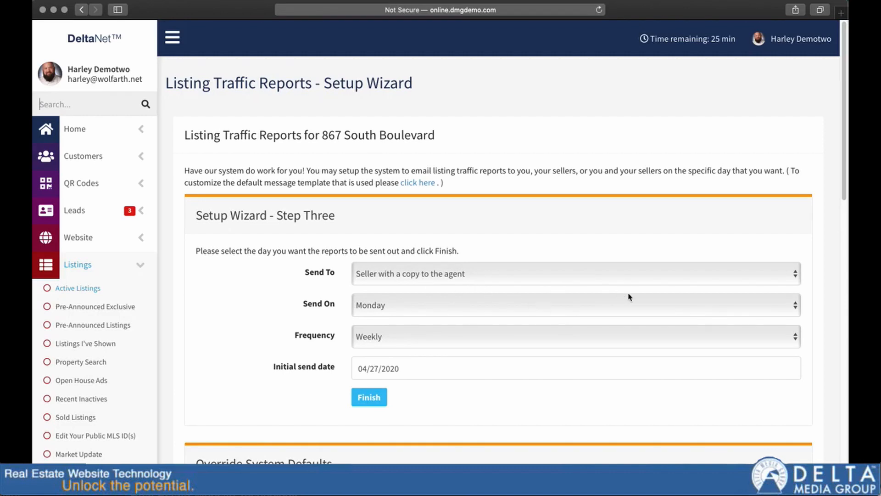
Schedule the report as Weekly on Monday, sent to the seller with a copy to the agent.
left_click(464, 275)
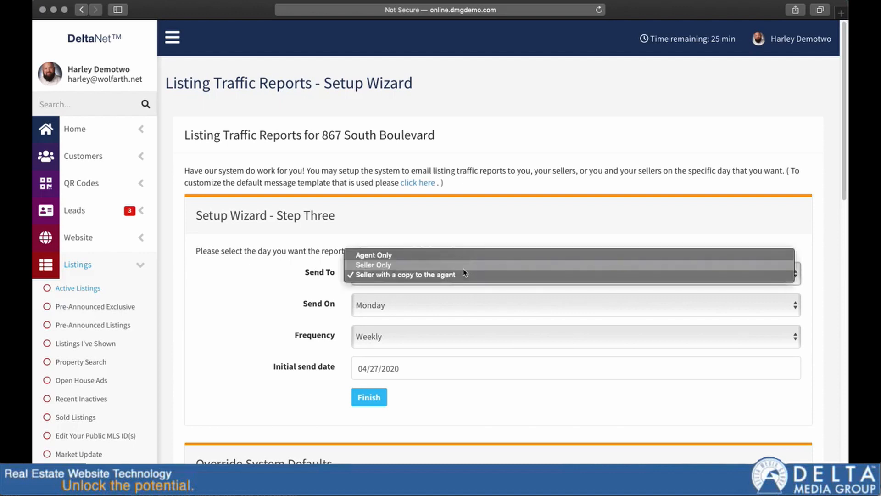
left_click(388, 275)
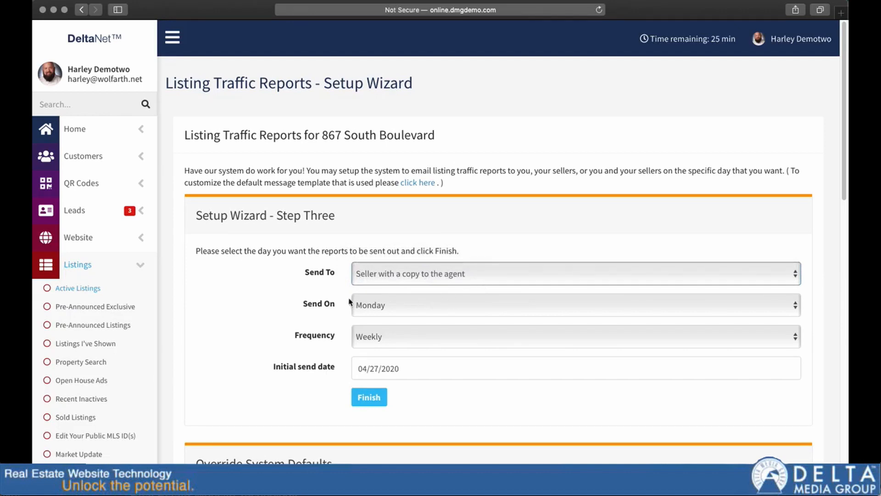
left_click(389, 309)
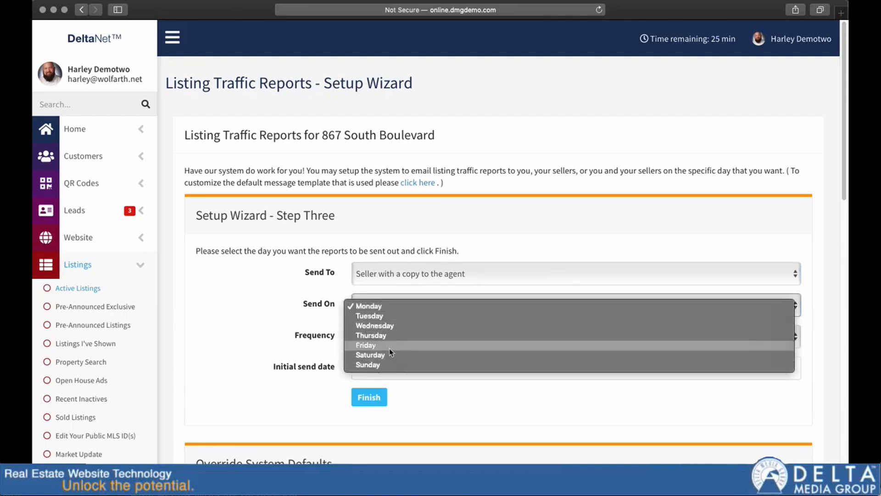
left_click(299, 295)
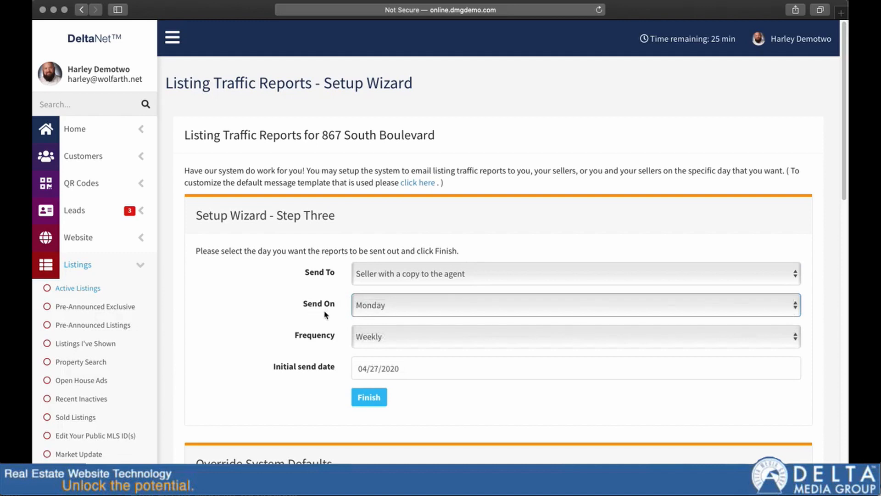
left_click(387, 338)
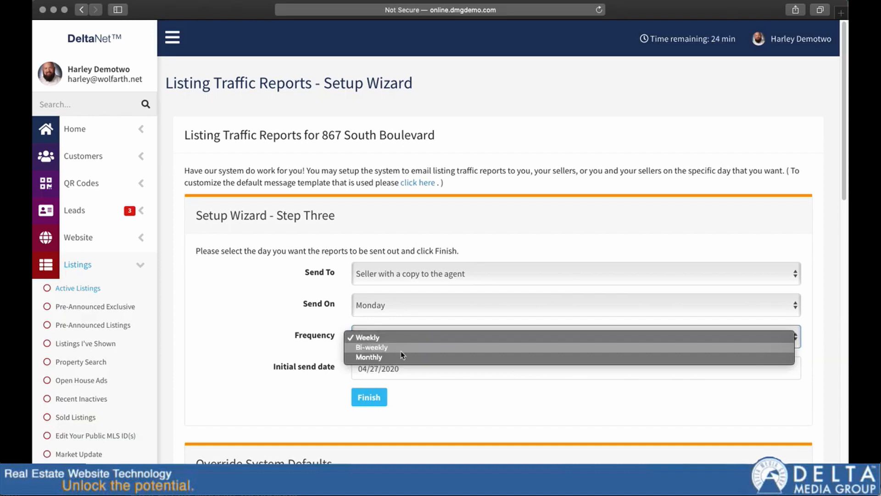
left_click(281, 326)
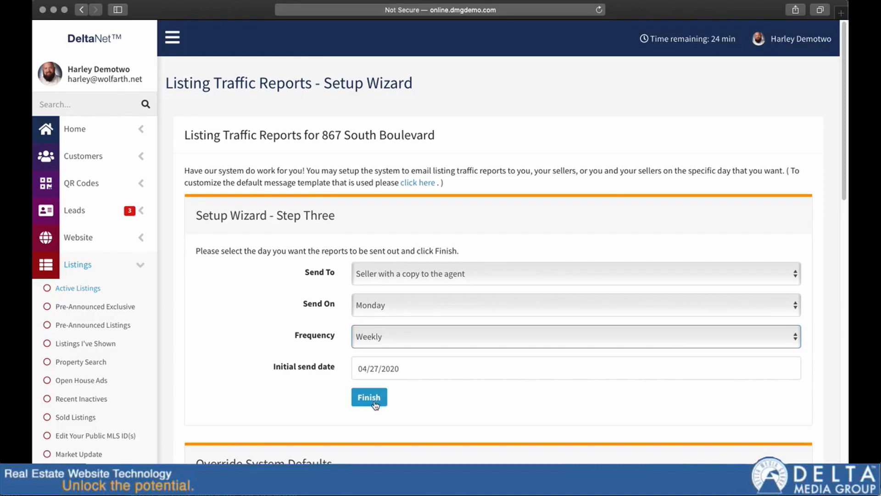
Examine the Override System Defaults criteria for comparable listings, from price and square footage to the property types.
scroll(368, 399, "down", 9)
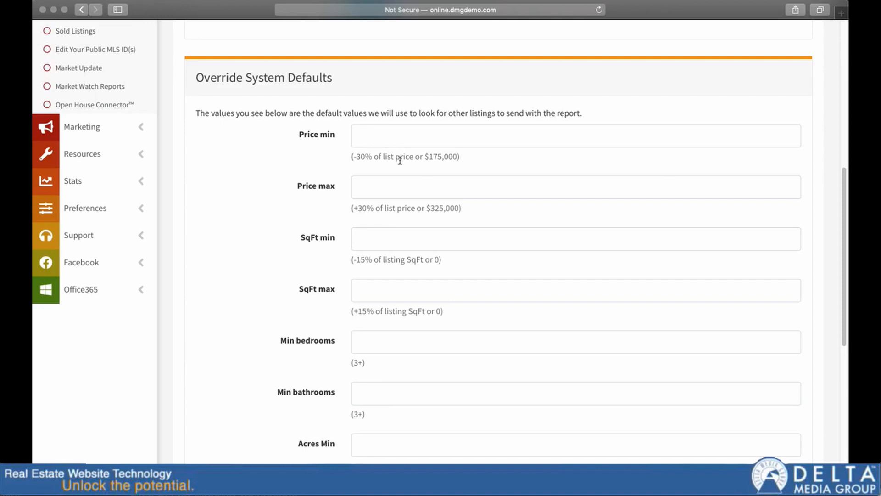
scroll(399, 168, "down", 1)
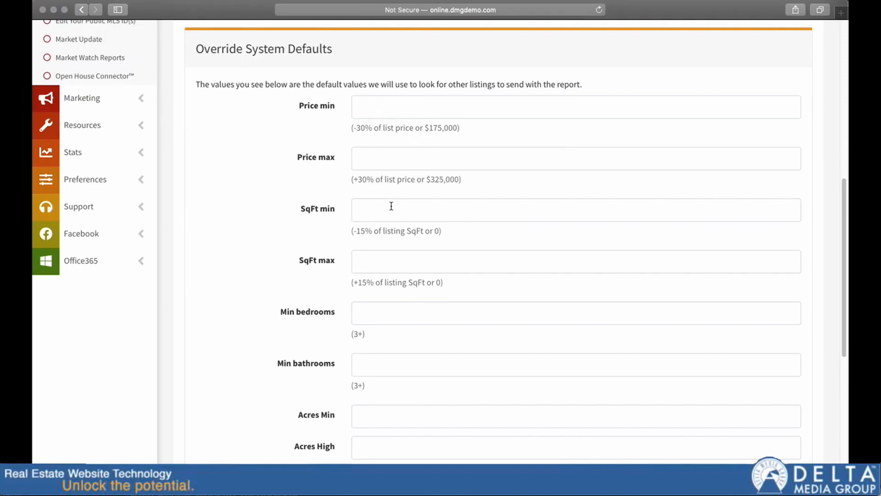
scroll(391, 206, "down", 3)
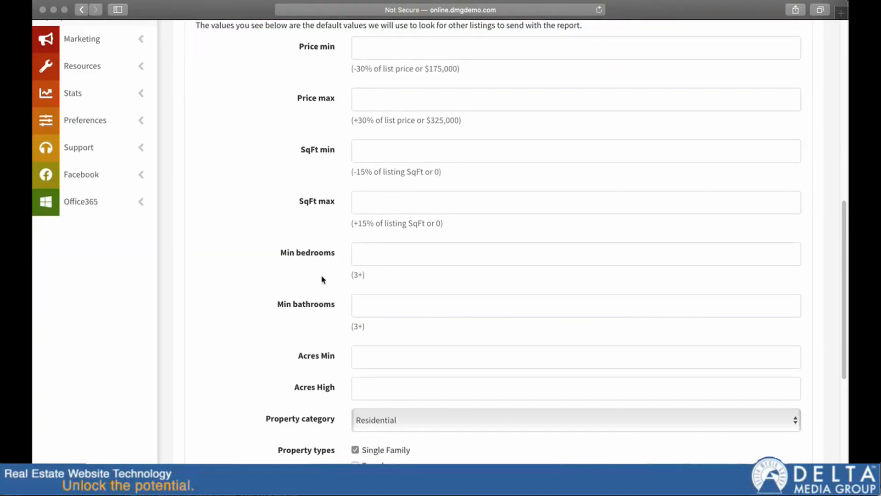
scroll(379, 285, "down", 3)
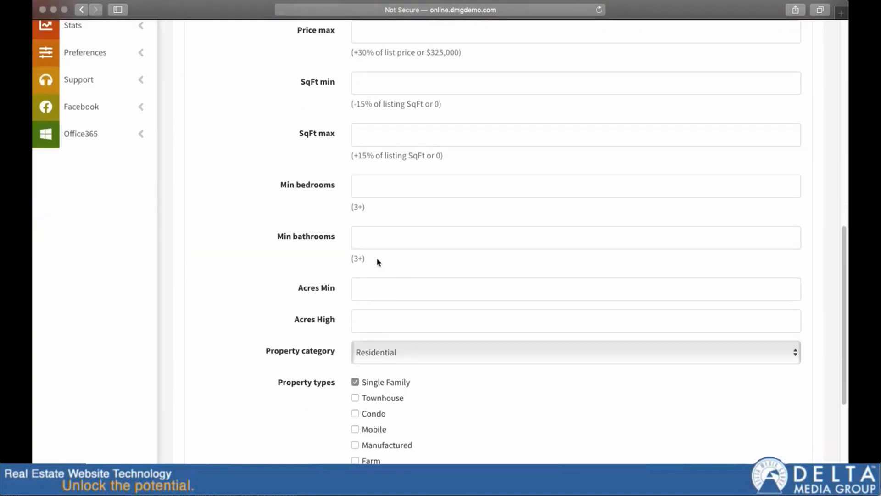
scroll(375, 260, "down", 10)
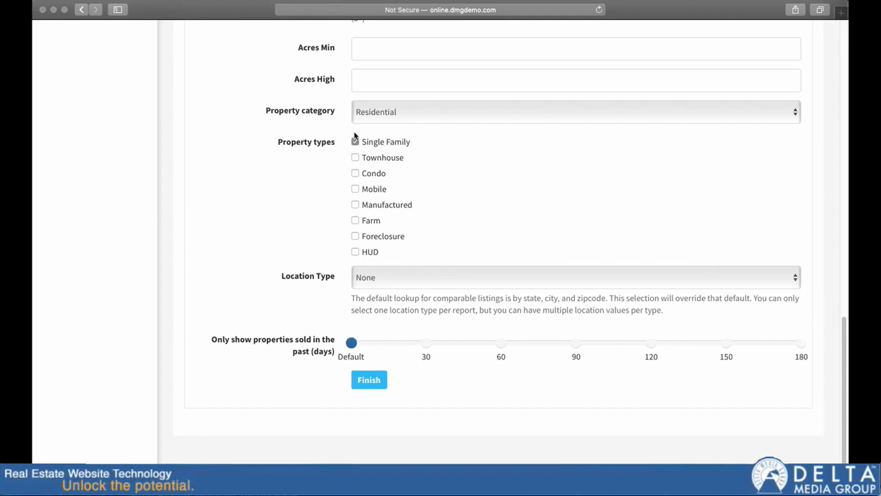
left_click(356, 174)
left_click(355, 173)
Set the location type for comparable listings to Zip Code (multiples allowed), leaving the zip code blank.
left_click(438, 280)
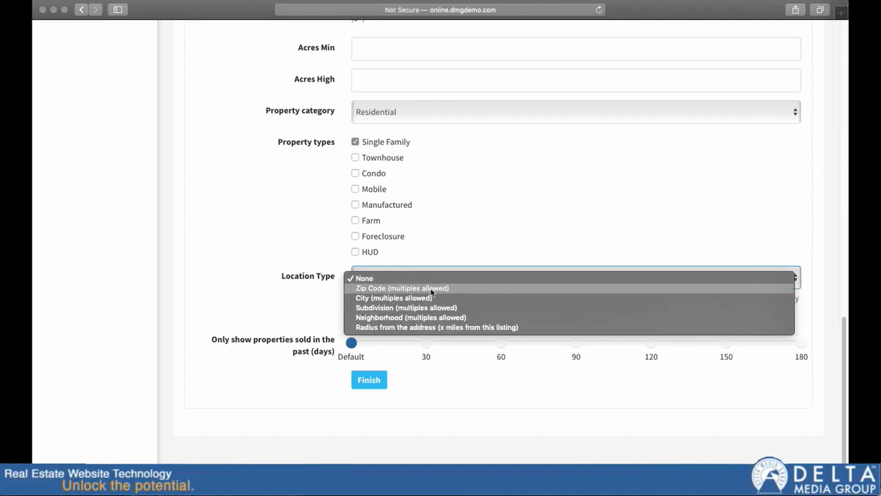
left_click(319, 300)
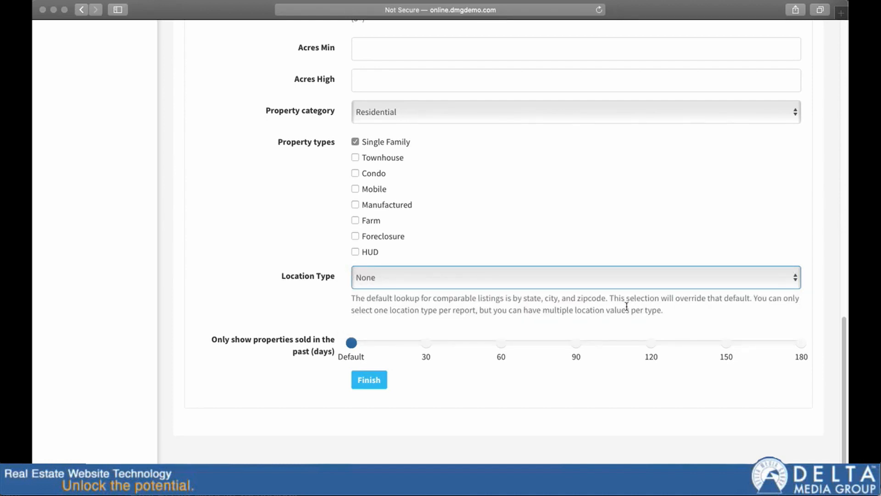
left_click(469, 279)
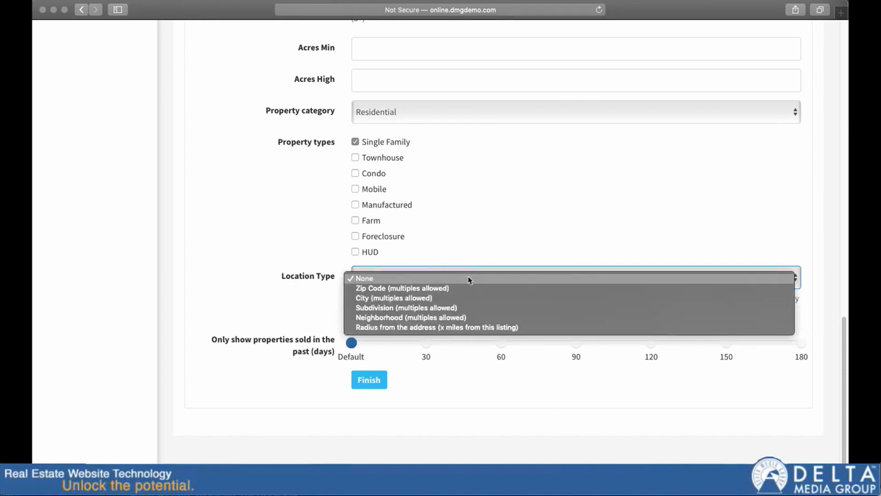
left_click(458, 287)
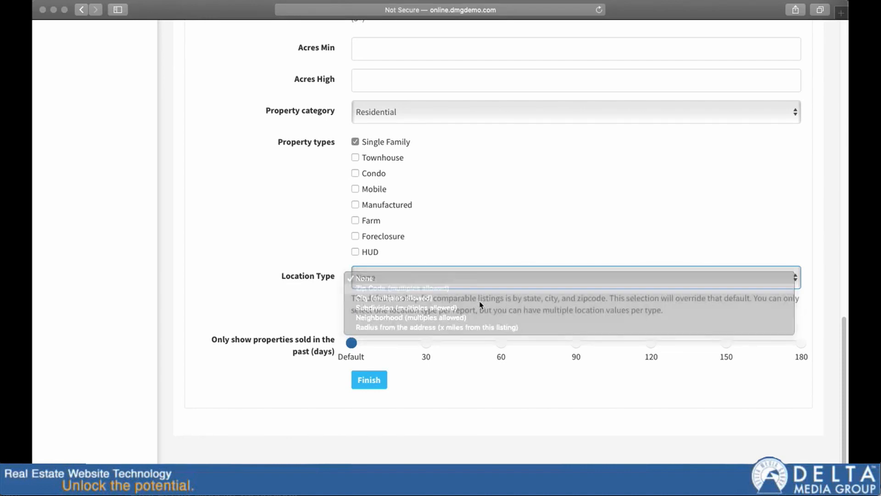
left_click(371, 340)
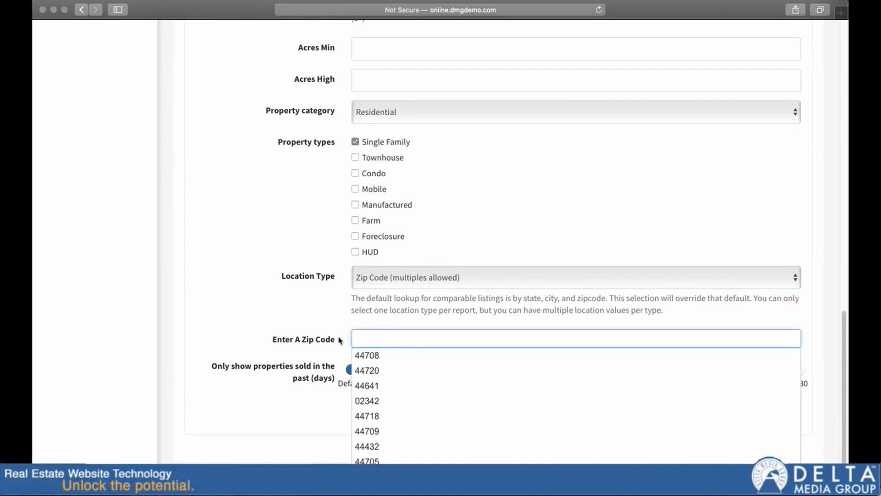
left_click(330, 326)
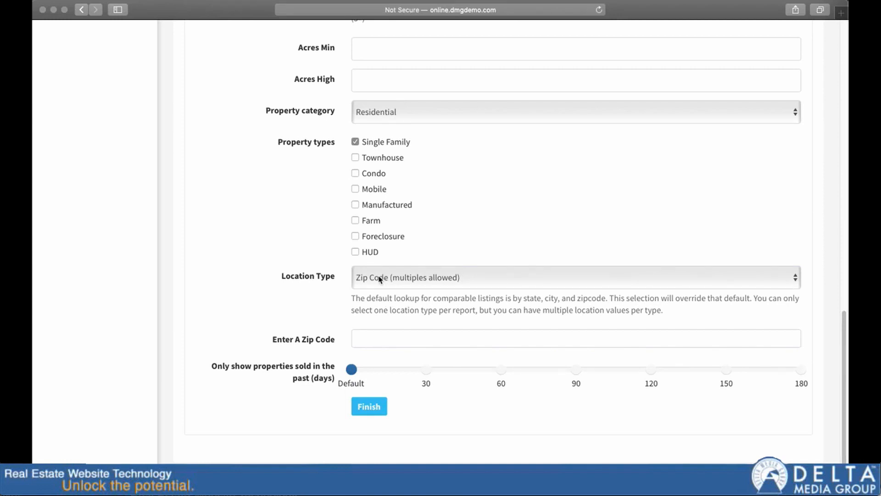
Keep the sold-properties period at Default and finish the seller report setup.
scroll(372, 349, "down", 1)
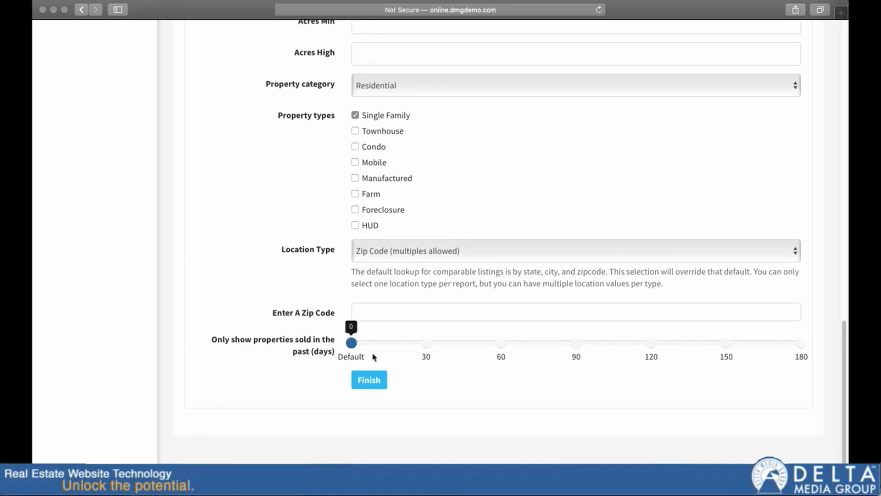
mouse_move(356, 348)
left_click_drag(352, 345, 501, 347)
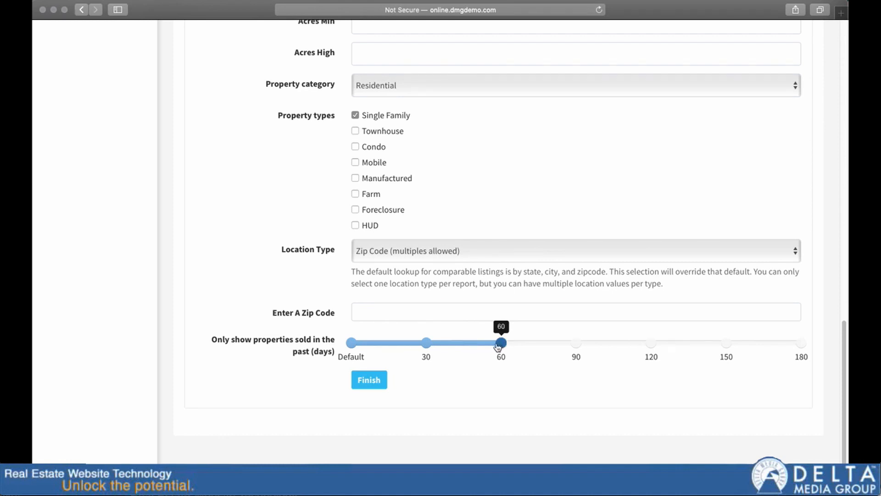
left_click_drag(498, 347, 351, 346)
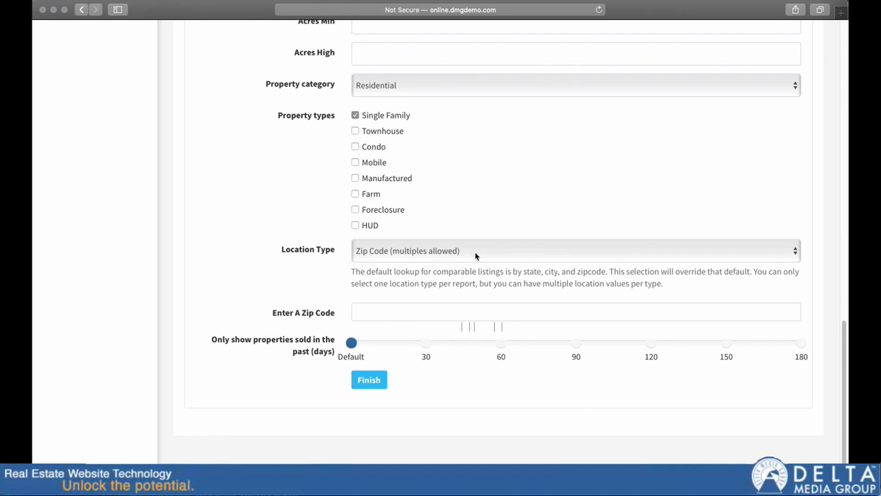
left_click(382, 385)
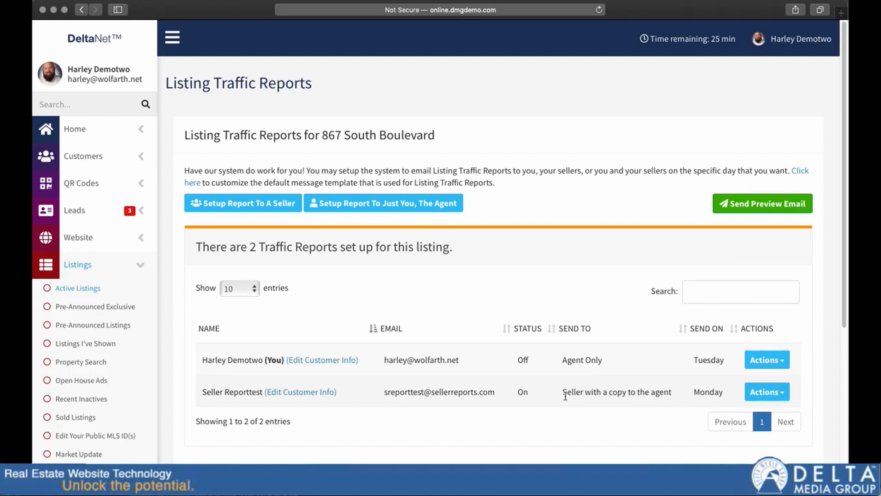
View the new seller's customer info, return to the traffic reports and open the actions available for that seller's report.
left_click(296, 394)
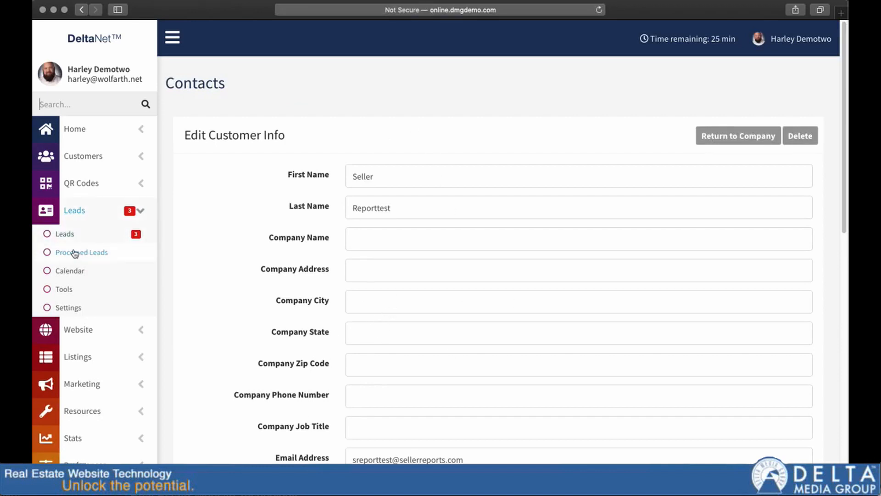
left_click(81, 9)
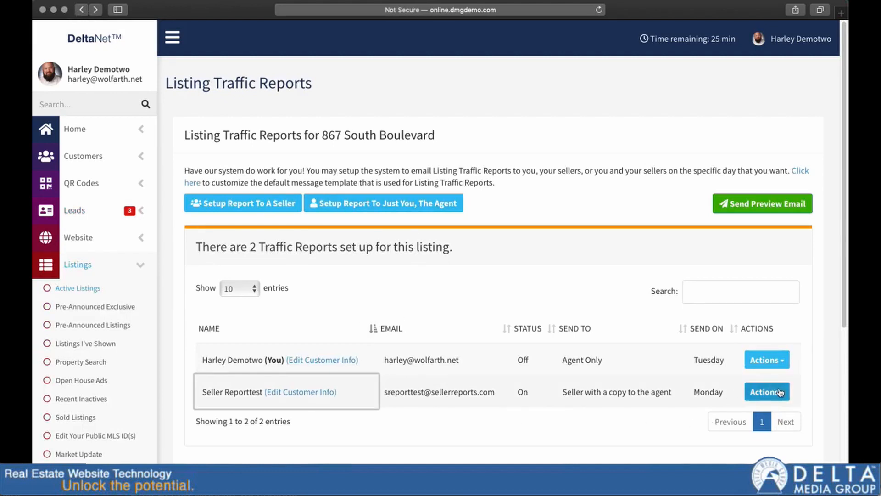
left_click(783, 396)
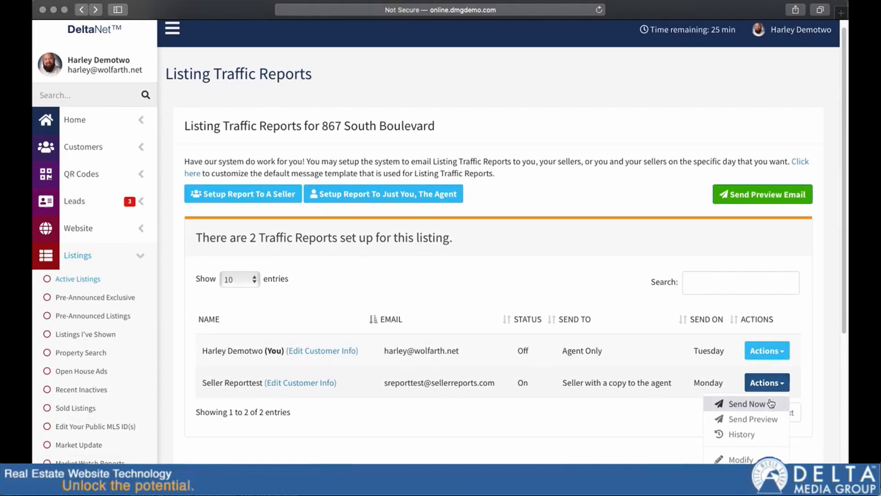
View the Send Preview dialog for the seller's traffic report and close it without sending.
scroll(762, 401, "down", 3)
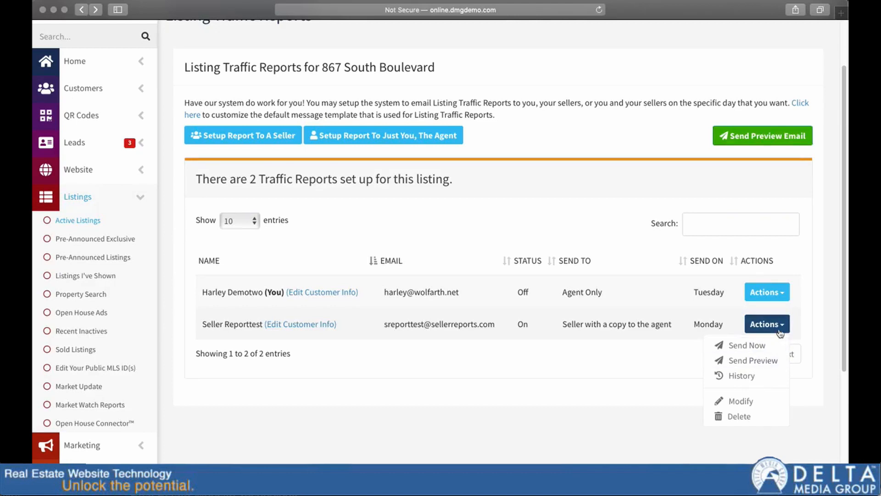
left_click(756, 362)
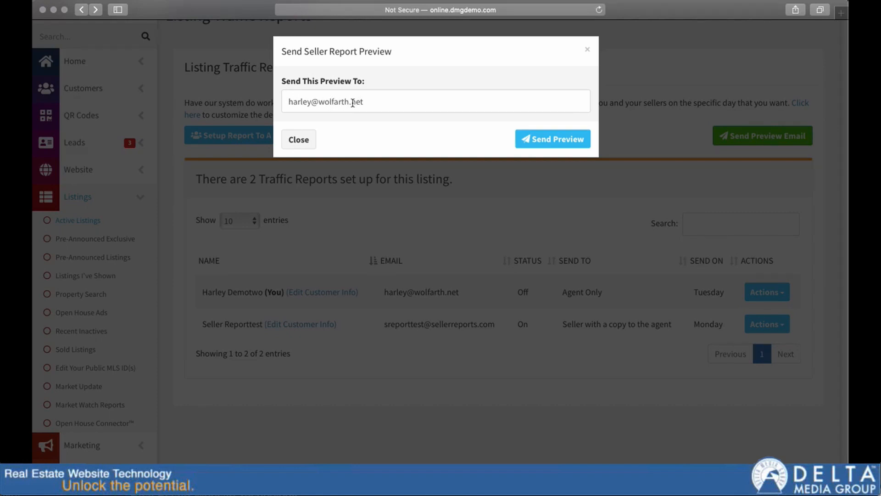
left_click(299, 140)
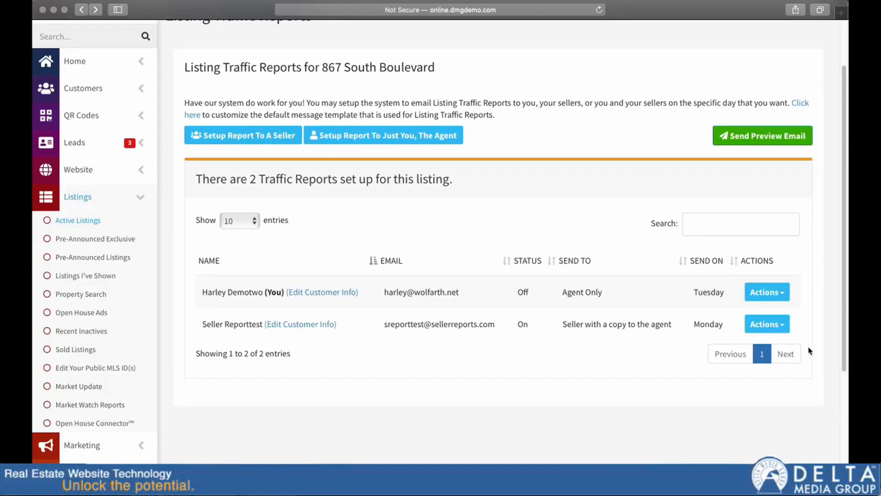
View the history of the seller's traffic report and close it.
left_click(779, 326)
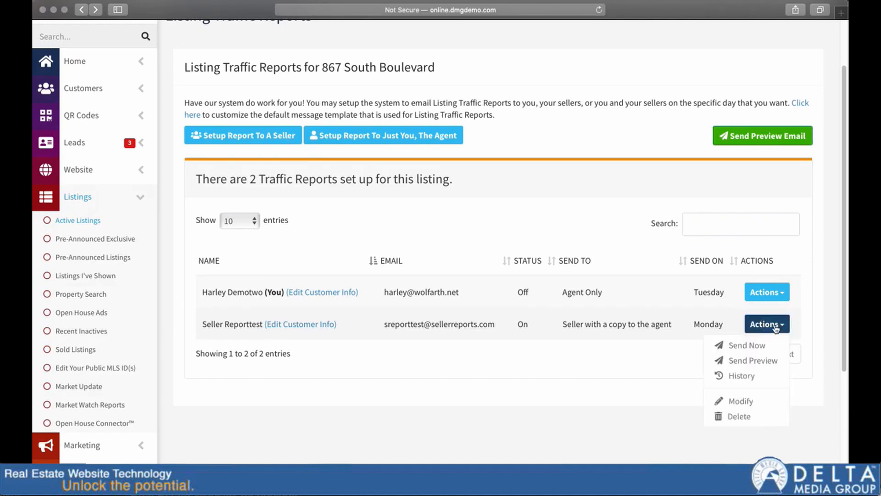
left_click(745, 376)
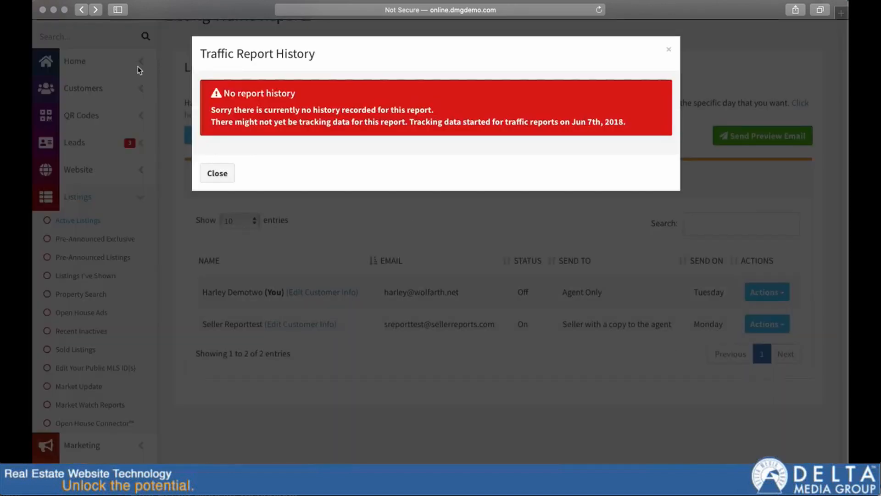
left_click(668, 50)
left_click(768, 292)
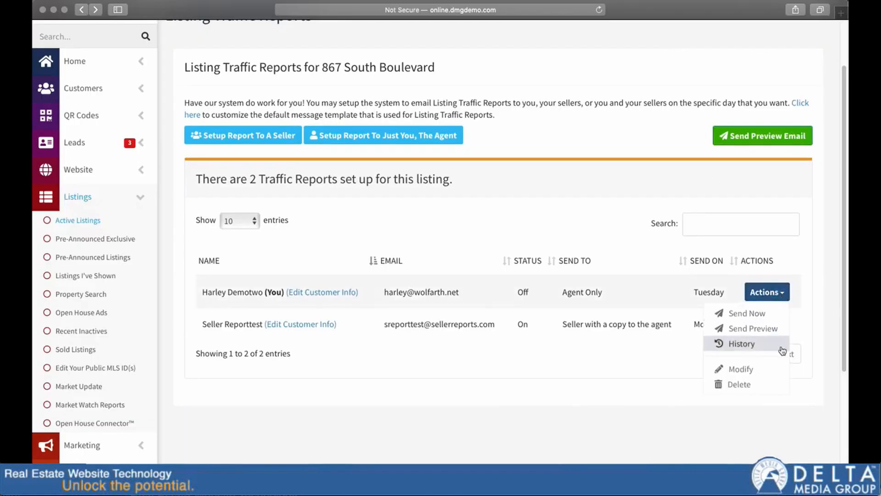
left_click(745, 344)
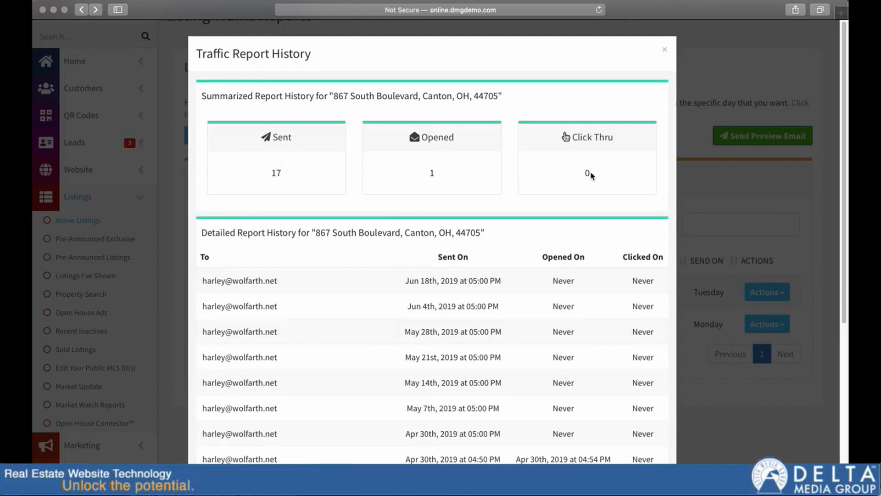
scroll(523, 206, "down", 4)
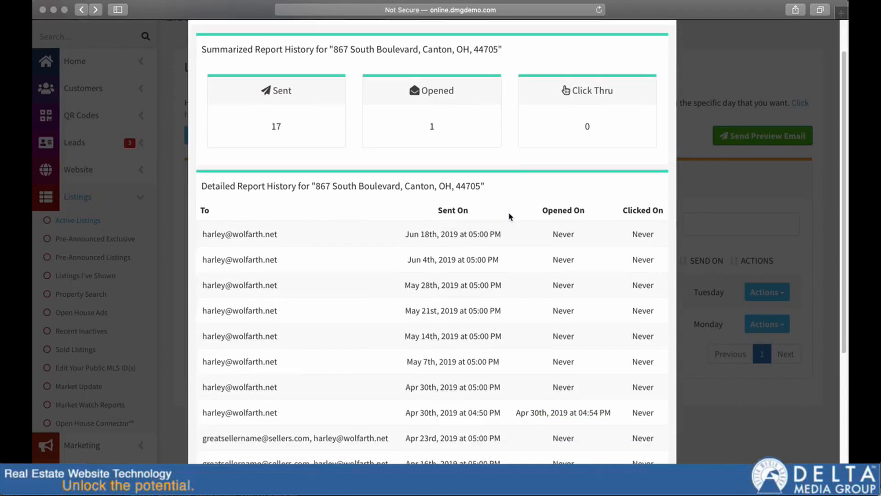
scroll(469, 372, "down", 2)
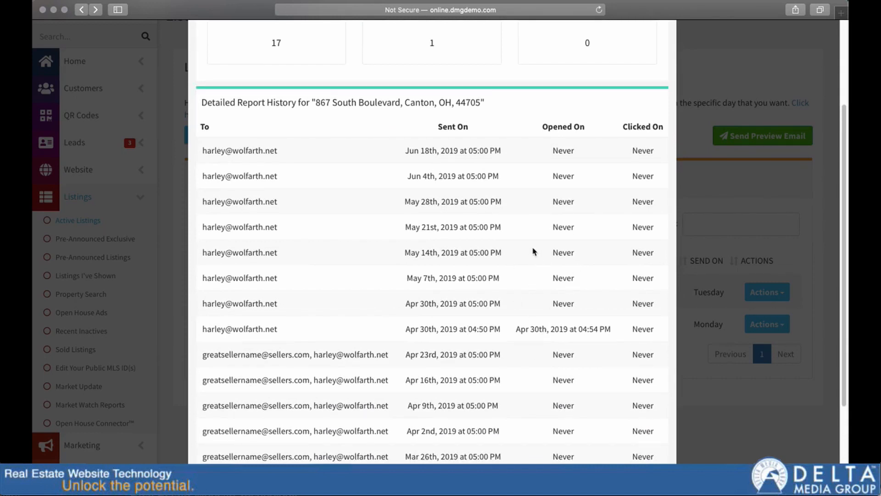
scroll(596, 270, "up", 6)
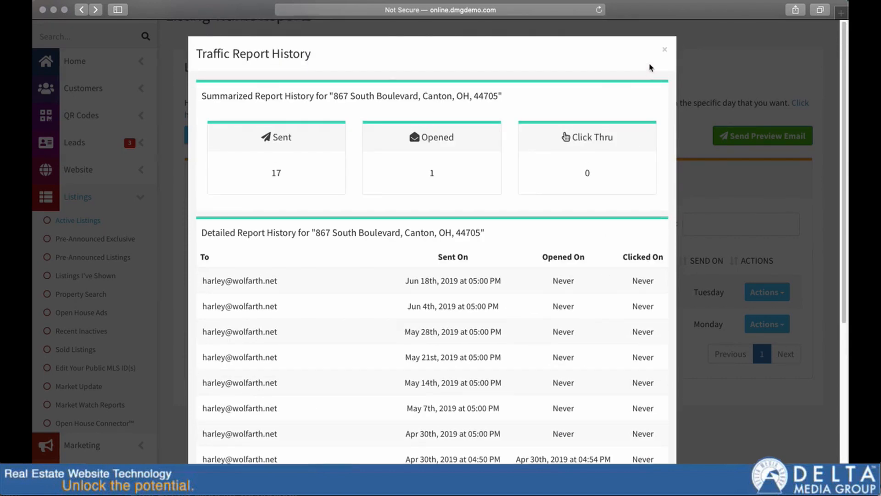
left_click(666, 54)
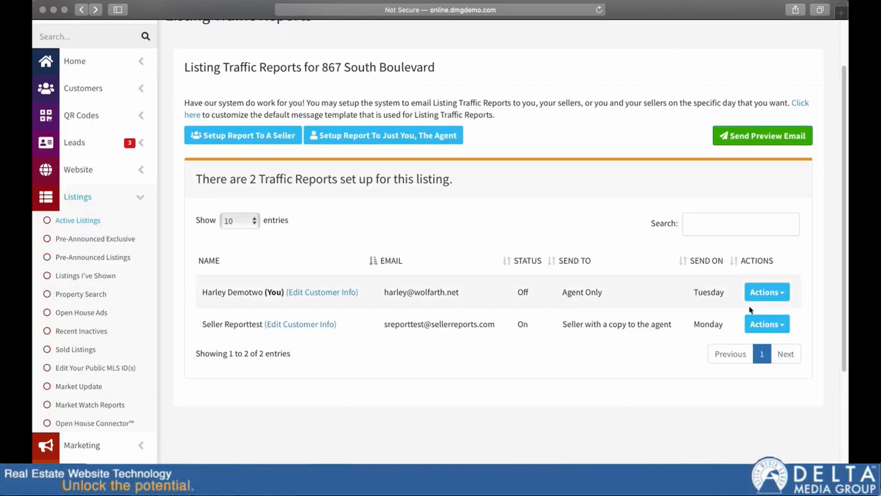
Open the seller's report for modification and view the Send To choices, keeping Seller with a copy to the agent.
left_click(783, 326)
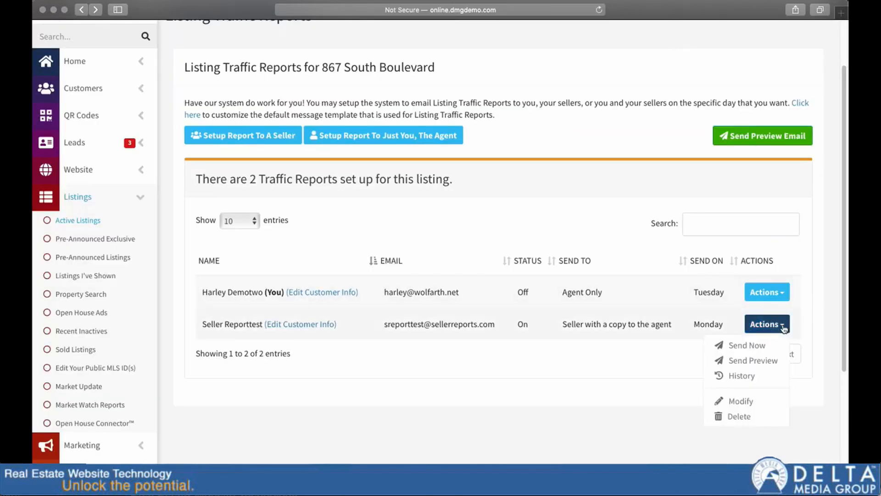
left_click(739, 402)
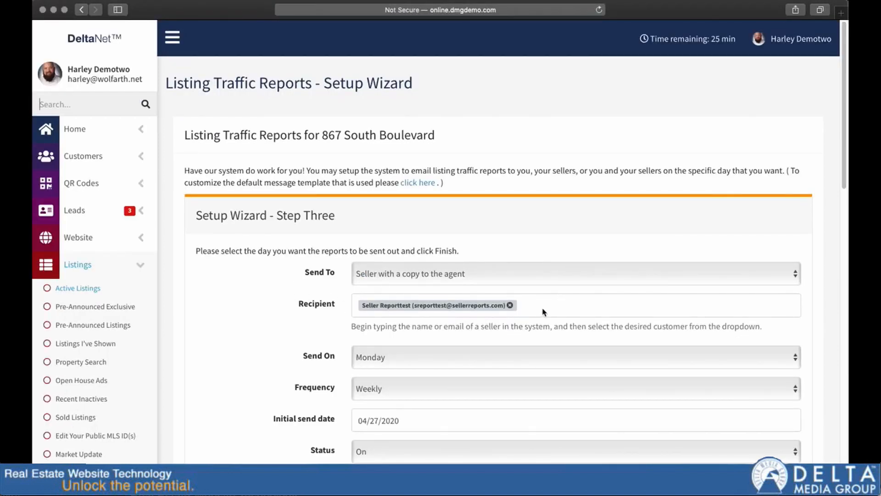
left_click(482, 280)
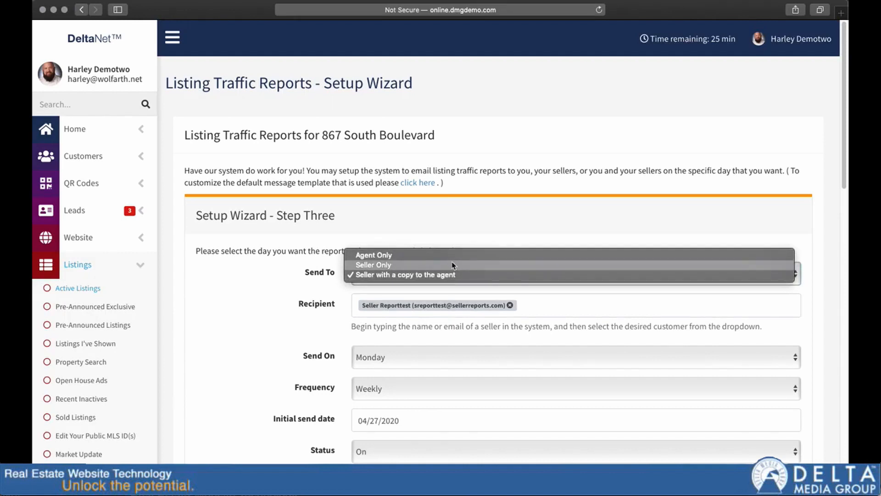
left_click(285, 296)
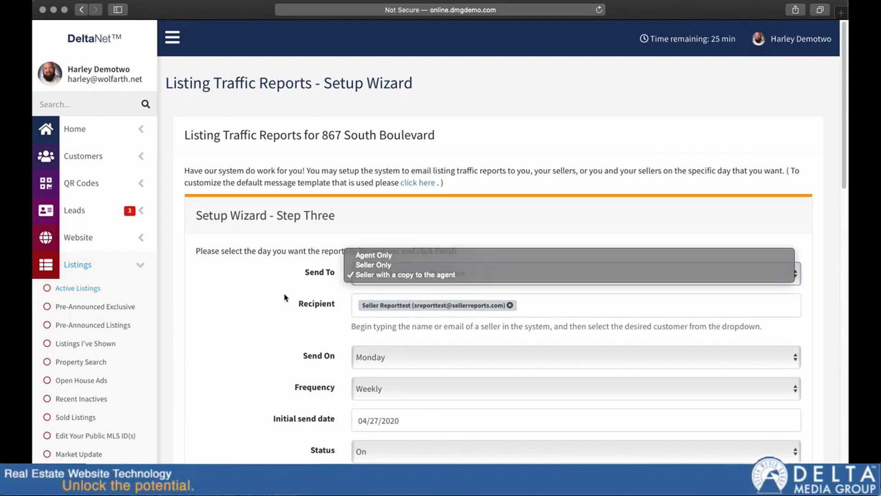
scroll(321, 289, "down", 5)
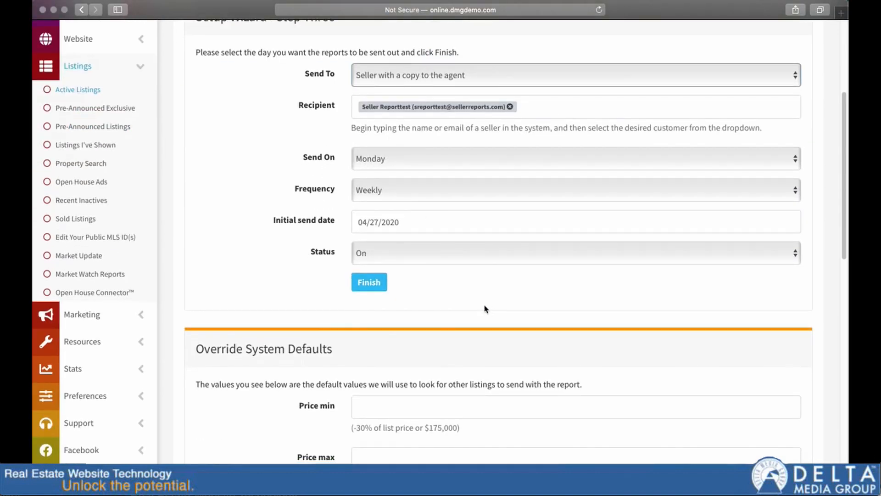
Set the seller report's status to Off and finish the modification.
left_click(389, 254)
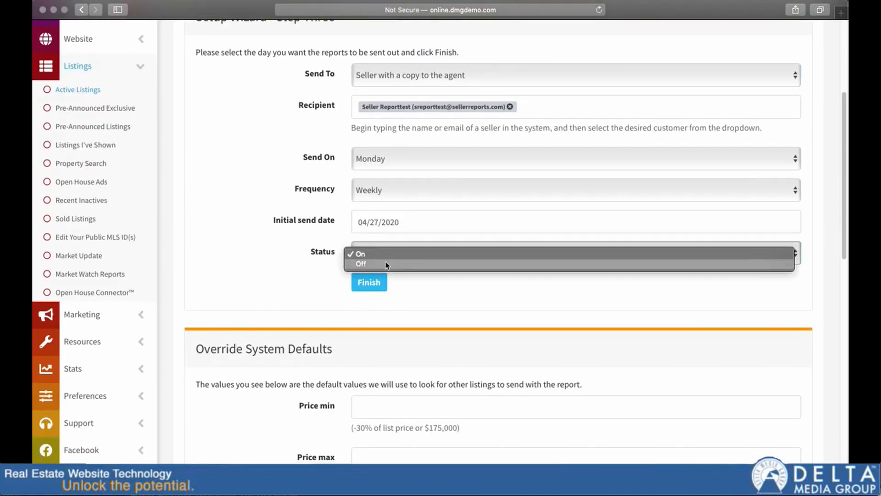
left_click(385, 264)
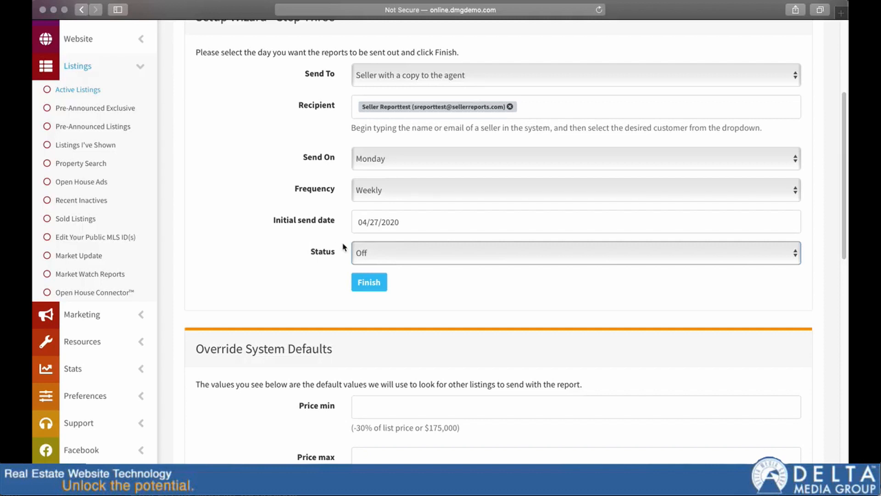
scroll(444, 329, "down", 10)
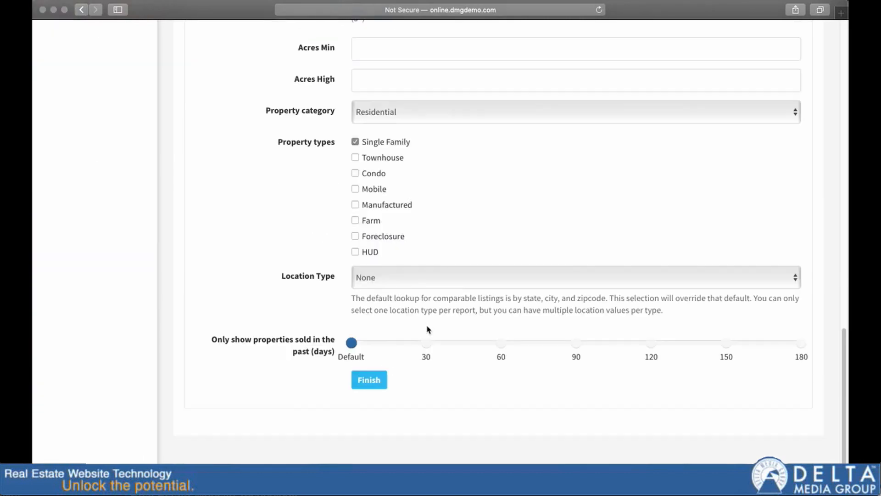
left_click(369, 380)
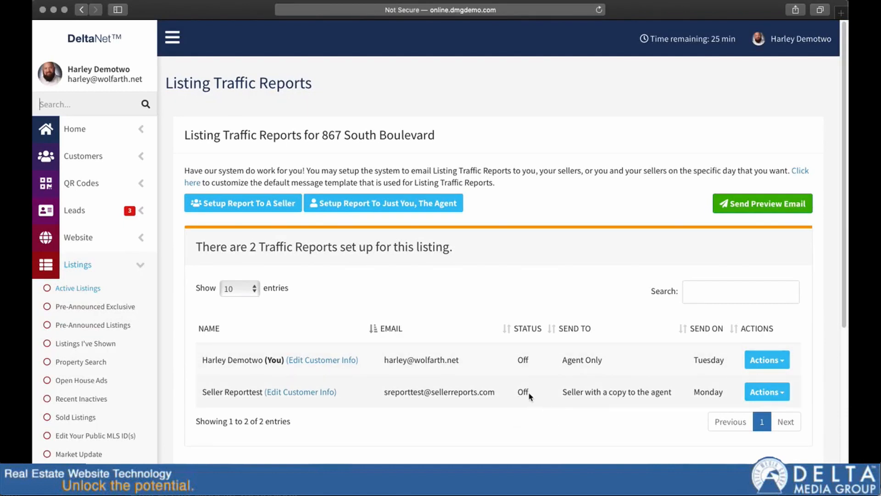
Delete the seller's traffic report from the listing and confirm the deletion.
left_click(783, 393)
scroll(762, 413, "down", 2)
left_click(740, 456)
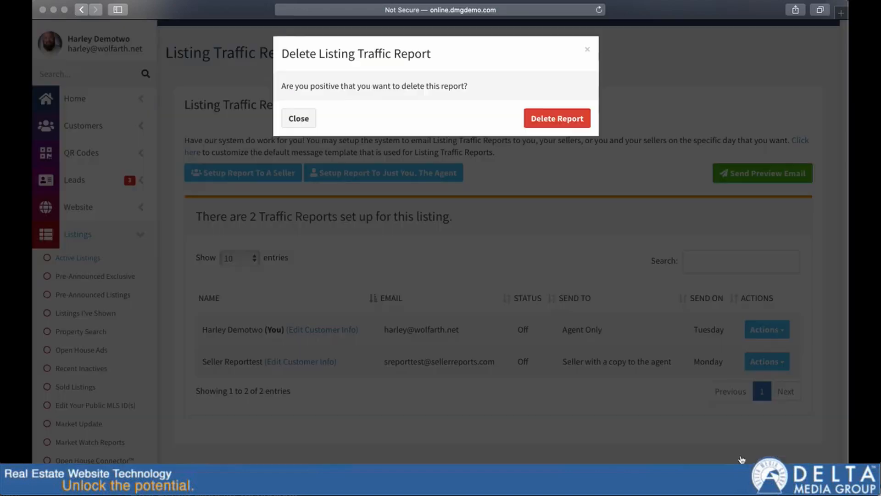
left_click(544, 120)
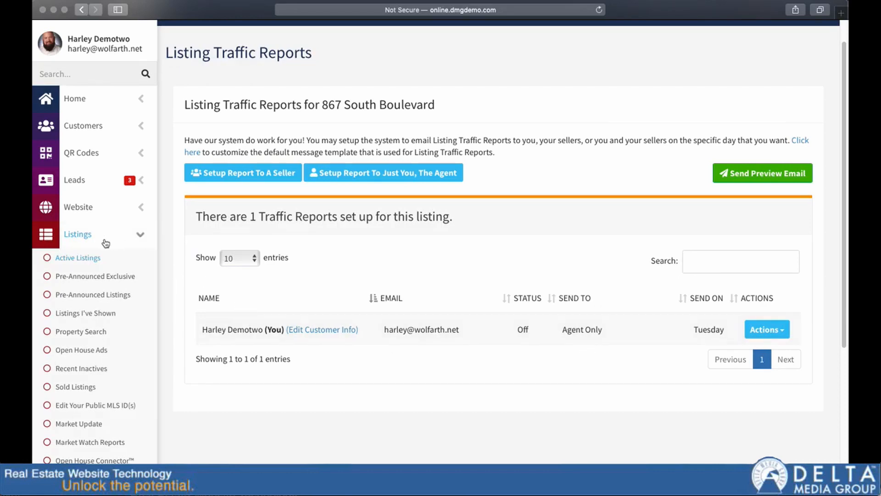
Go to the Email Messages preferences and expand the Seller Report Options section.
scroll(105, 243, "down", 5)
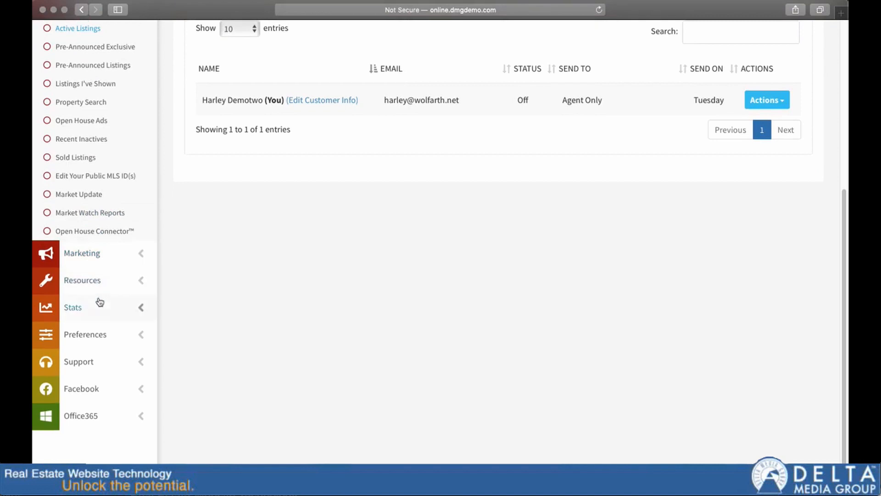
left_click(95, 336)
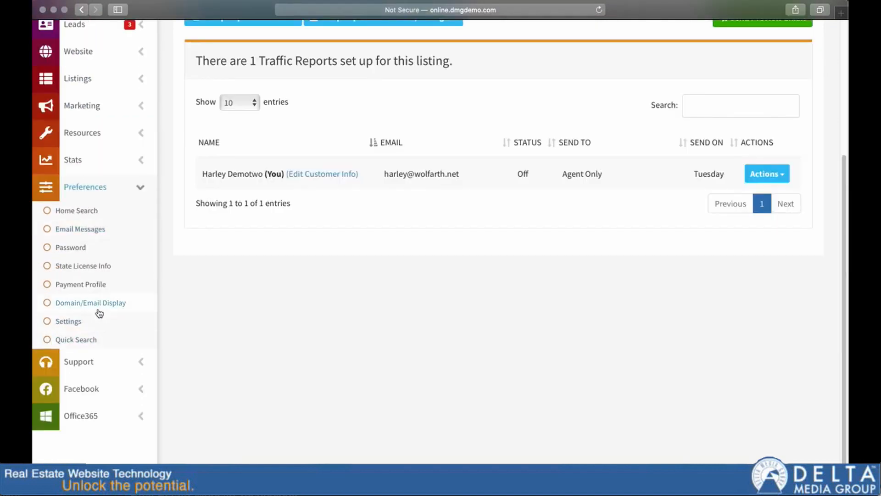
left_click(94, 230)
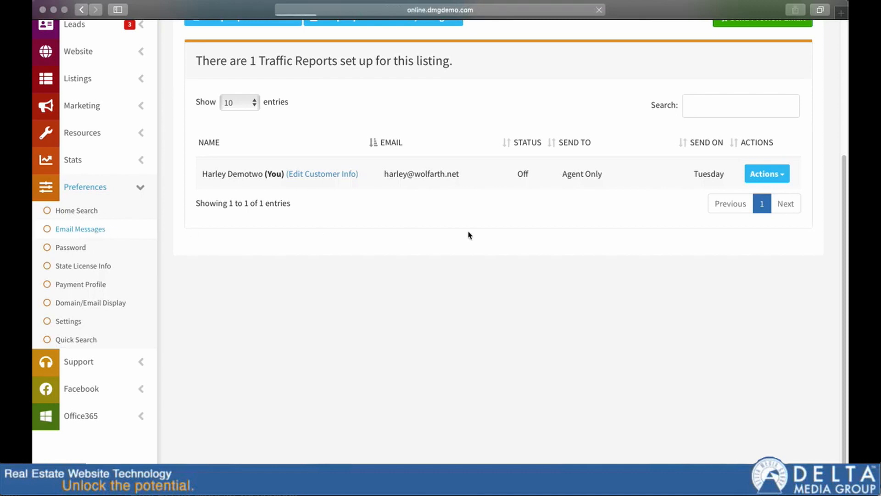
scroll(214, 319, "down", 5)
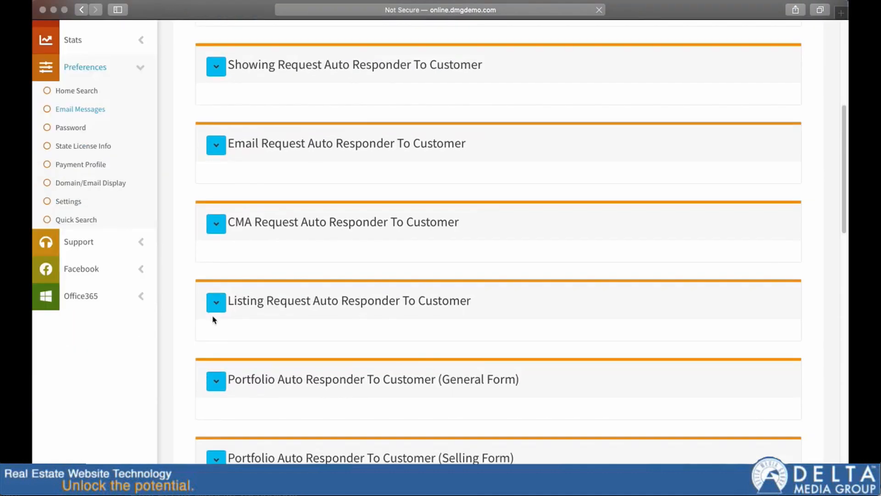
scroll(213, 319, "down", 10)
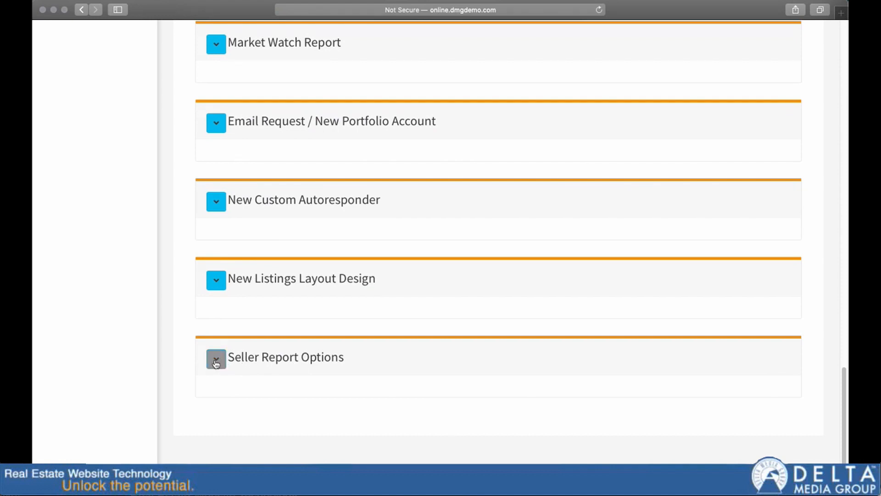
left_click(216, 364)
Examine the seller report section settings, from competing listings to lifetime stats, and the three report templates.
scroll(231, 348, "down", 5)
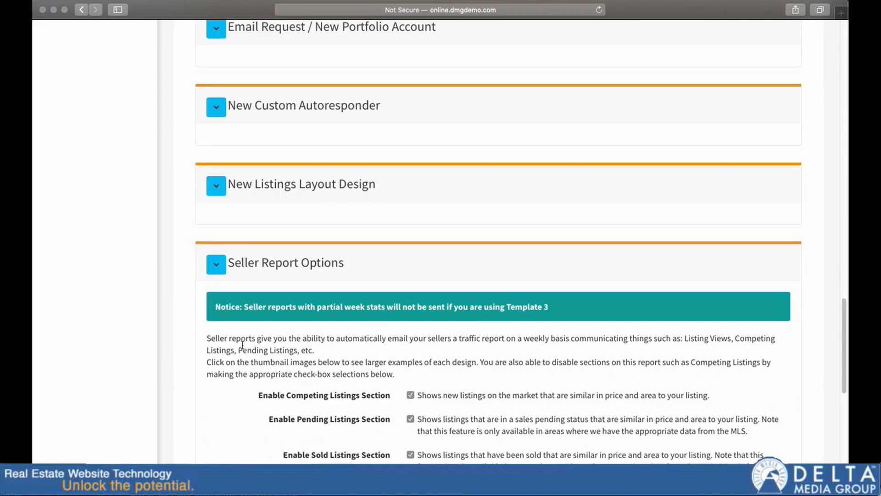
scroll(232, 349, "down", 3)
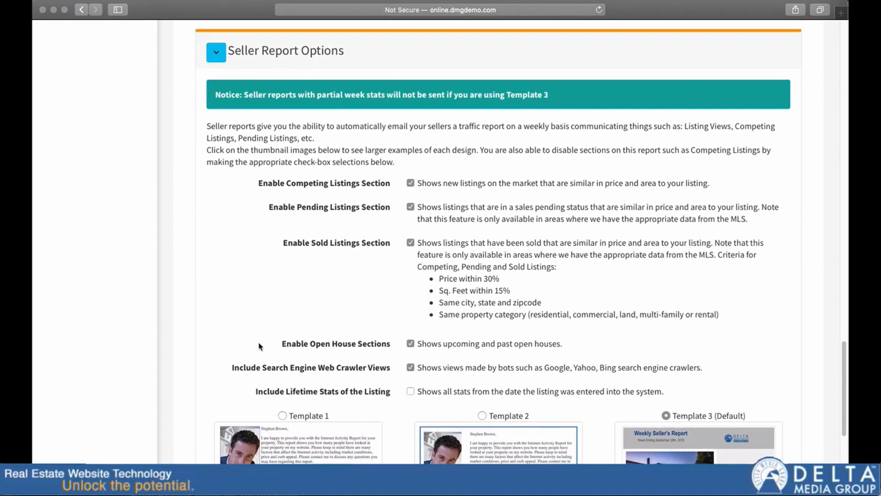
scroll(269, 349, "down", 1)
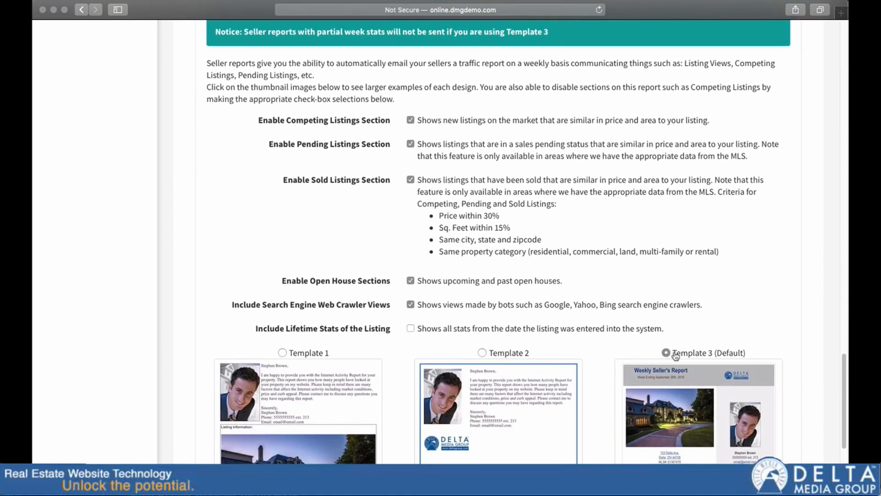
scroll(684, 381, "down", 3)
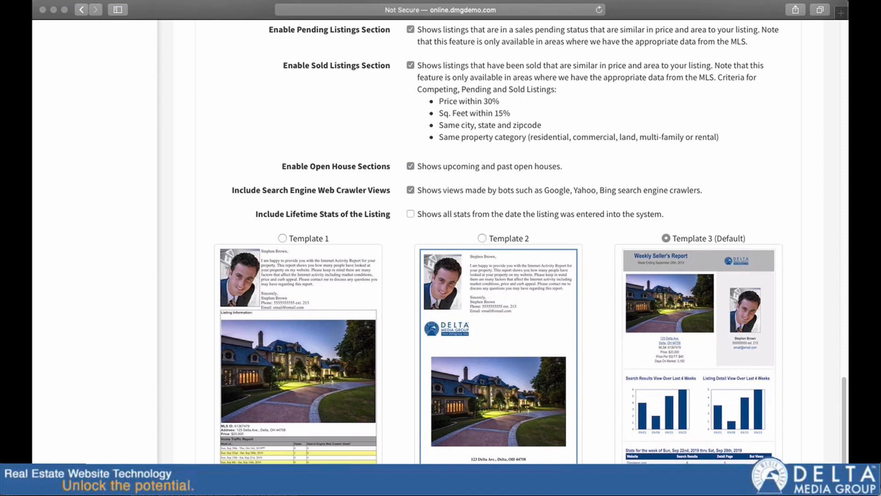
scroll(592, 402, "up", 3)
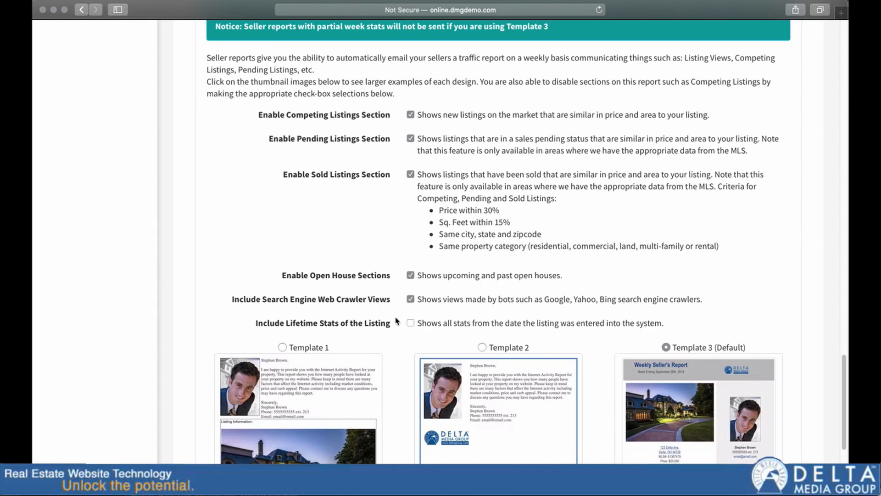
Update the traffic report template with Template 3 (Default) kept, and return to the start of the auto responder list.
scroll(415, 329, "down", 5)
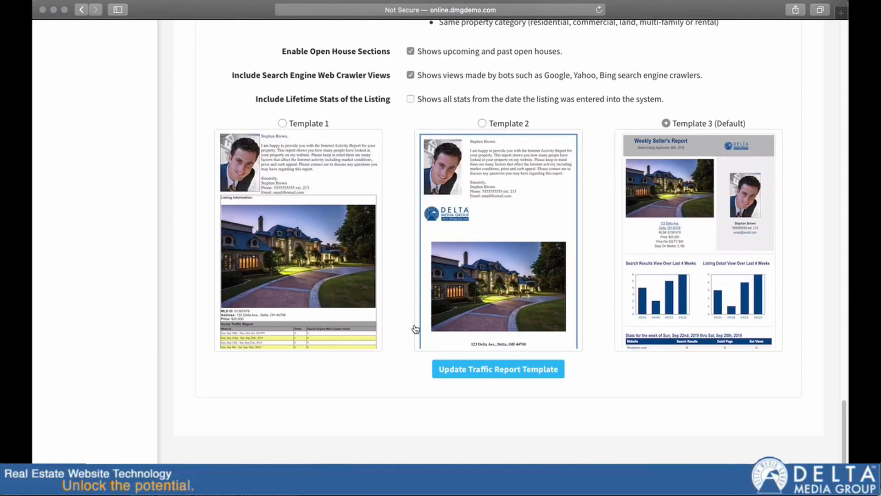
left_click(531, 374)
scroll(432, 330, "up", 3)
scroll(416, 327, "up", 2)
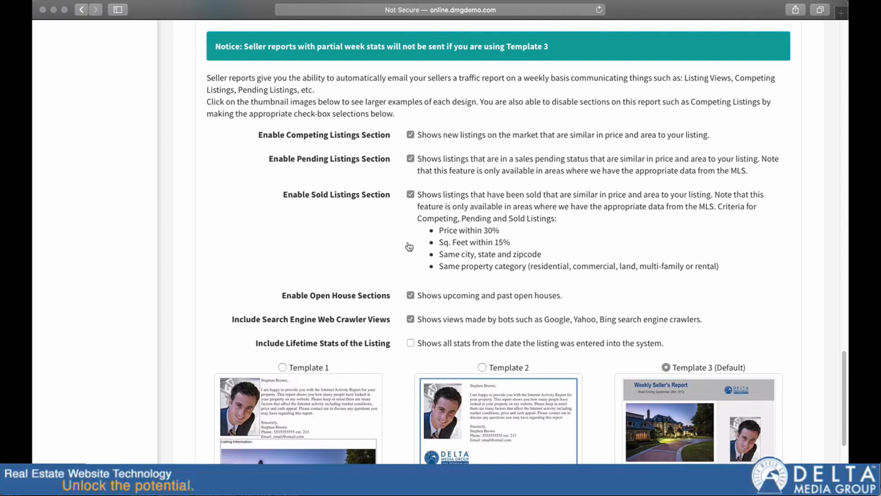
scroll(404, 296, "up", 15)
scroll(395, 305, "up", 10)
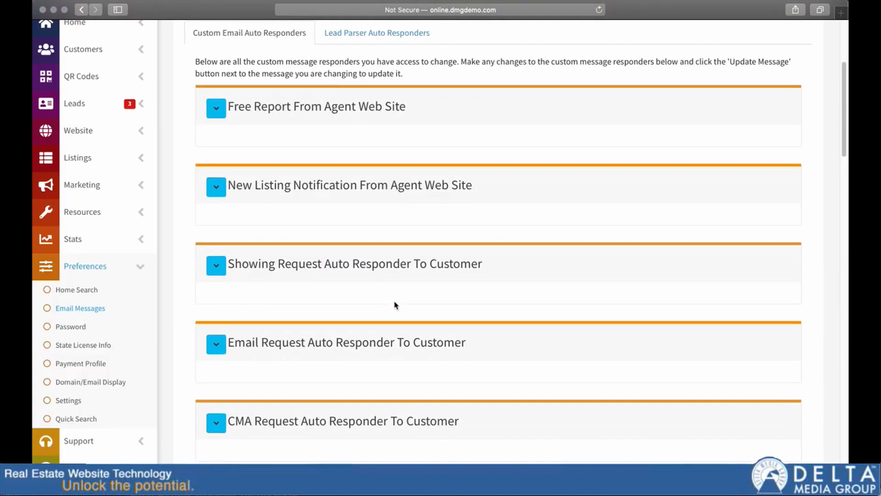